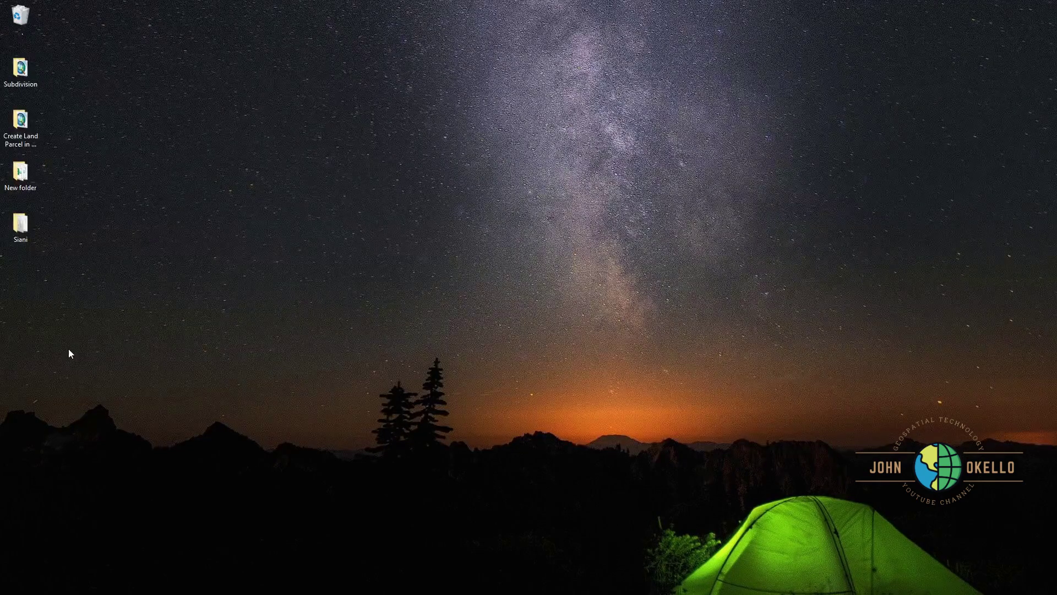
Add the siana 'a' shapefile from the Desktop Siani folder to the map
{"action": "double_click", "coordinate": [20, 225]}
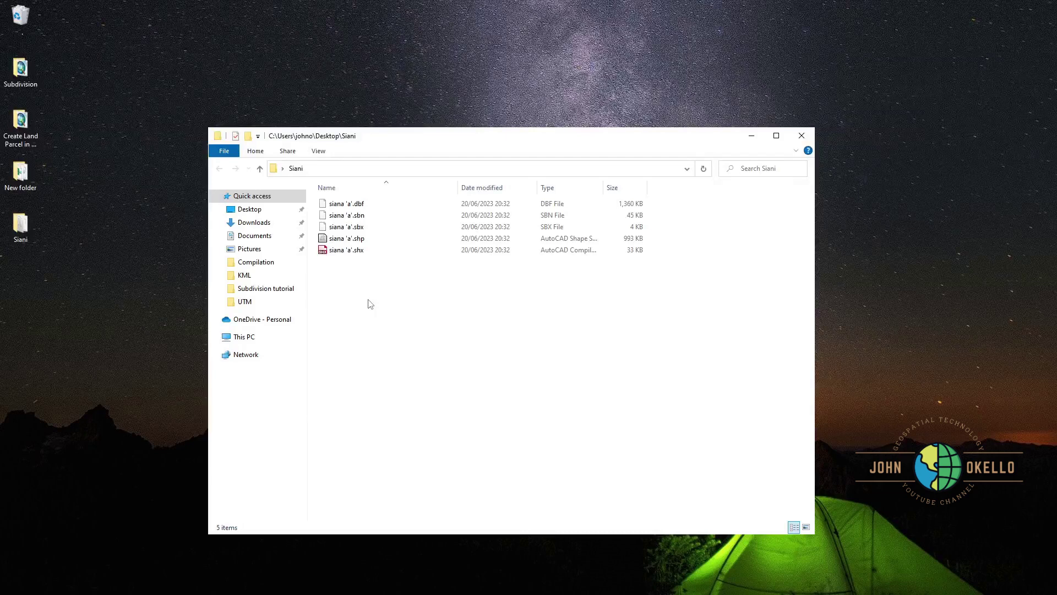
{"action": "left_click", "coordinate": [749, 137]}
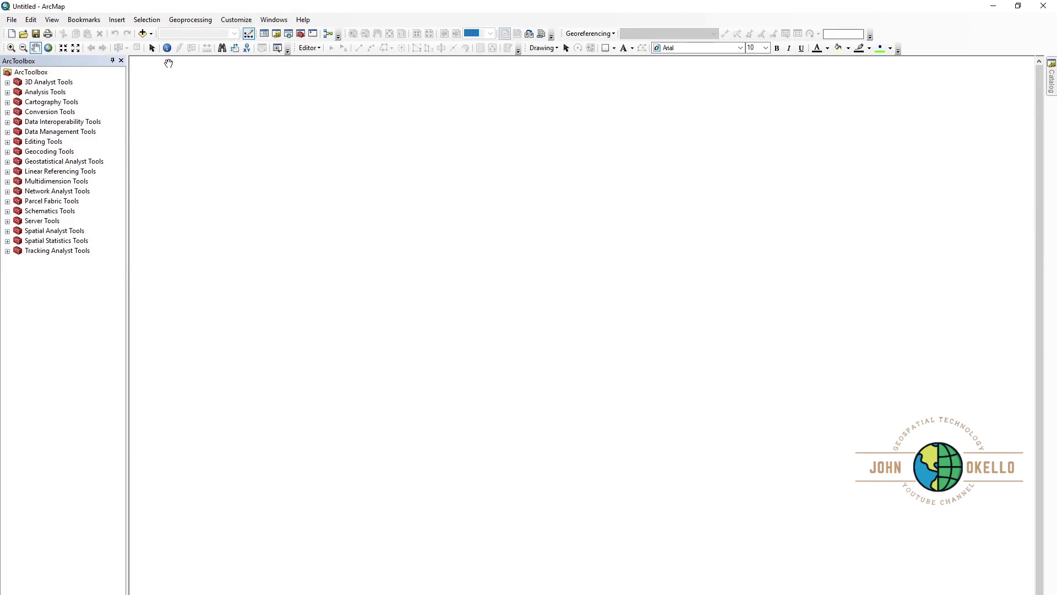
{"action": "left_click", "coordinate": [142, 34]}
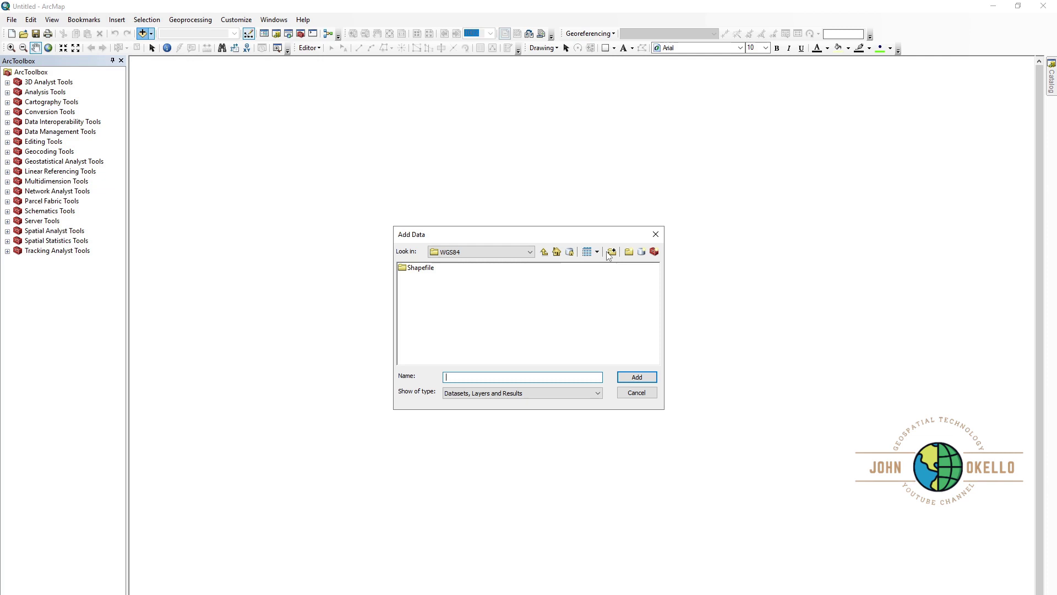
{"action": "left_click", "coordinate": [530, 252]}
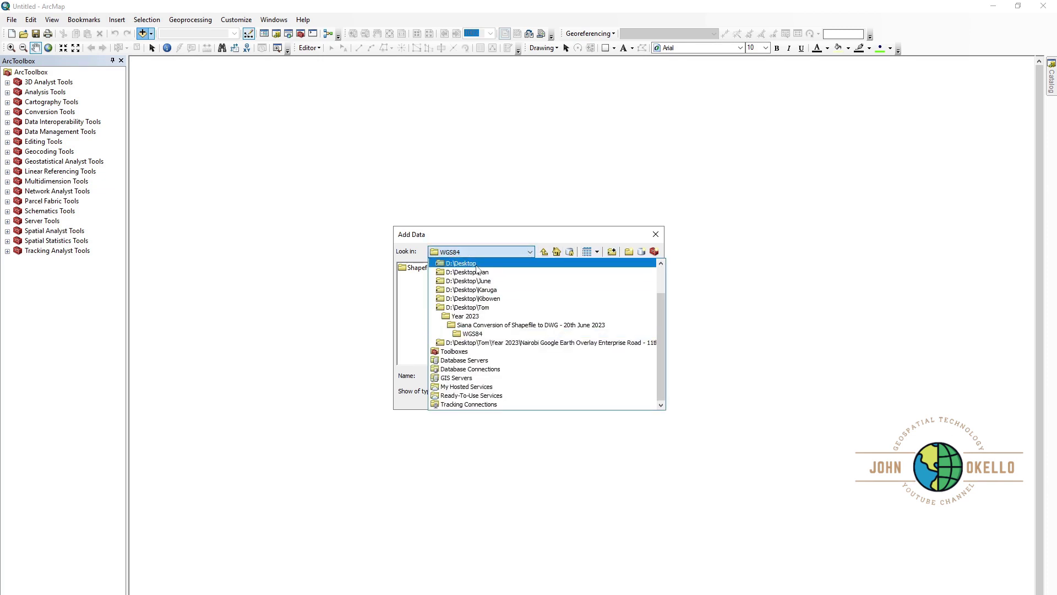
{"action": "scroll", "coordinate": [478, 269], "scroll_direction": "up", "scroll_amount": 3}
{"action": "scroll", "coordinate": [477, 269], "scroll_direction": "up", "scroll_amount": 1}
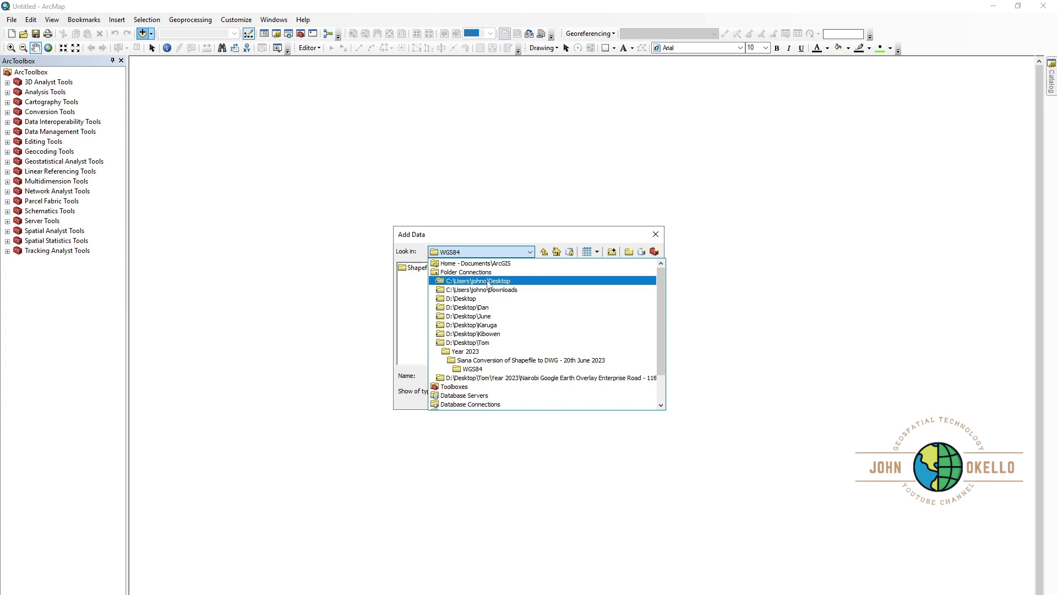
{"action": "left_click", "coordinate": [488, 283]}
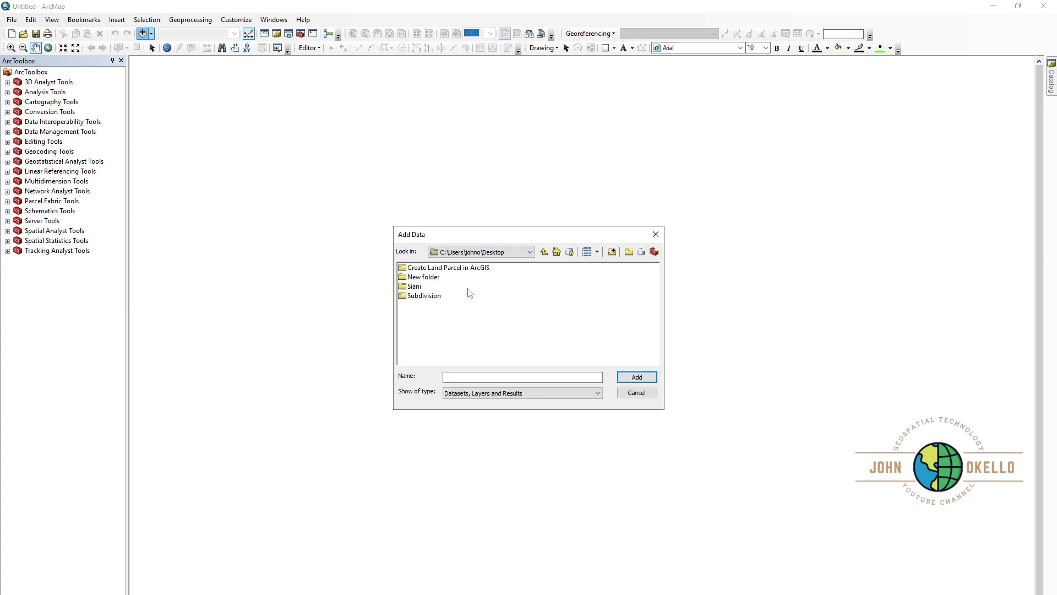
{"action": "double_click", "coordinate": [417, 287]}
{"action": "left_click", "coordinate": [425, 268]}
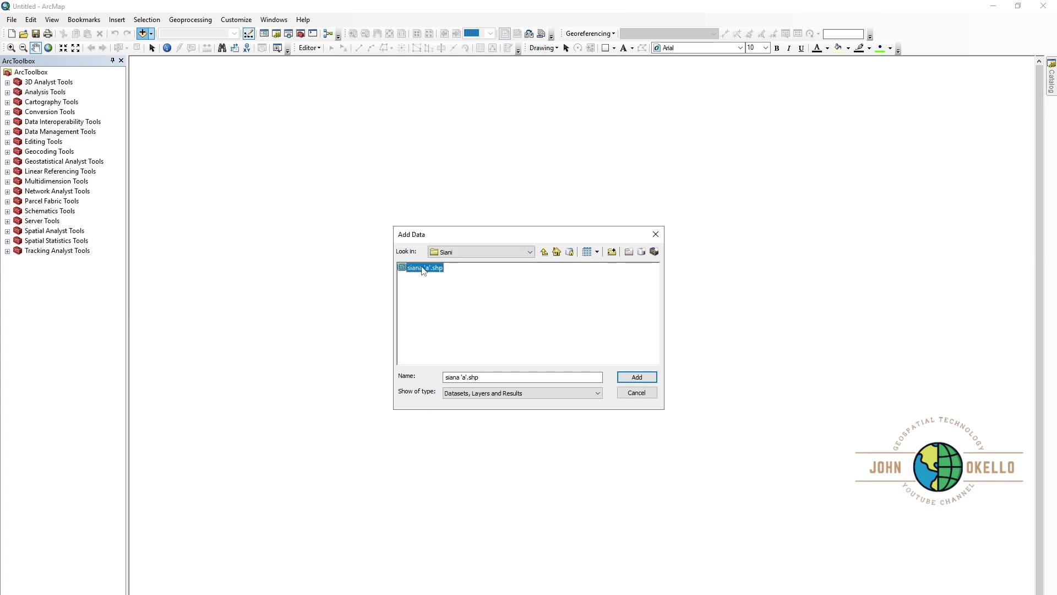
{"action": "left_click", "coordinate": [657, 377]}
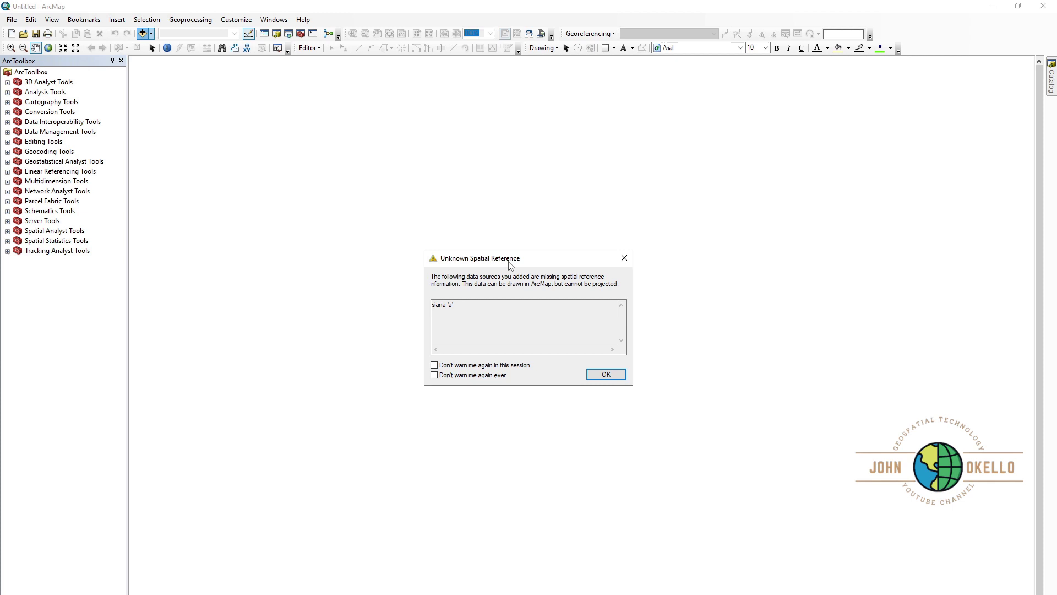
Acknowledge the Unknown Spatial Reference warning so the siana 'a' parcels draw
{"action": "left_click", "coordinate": [596, 376]}
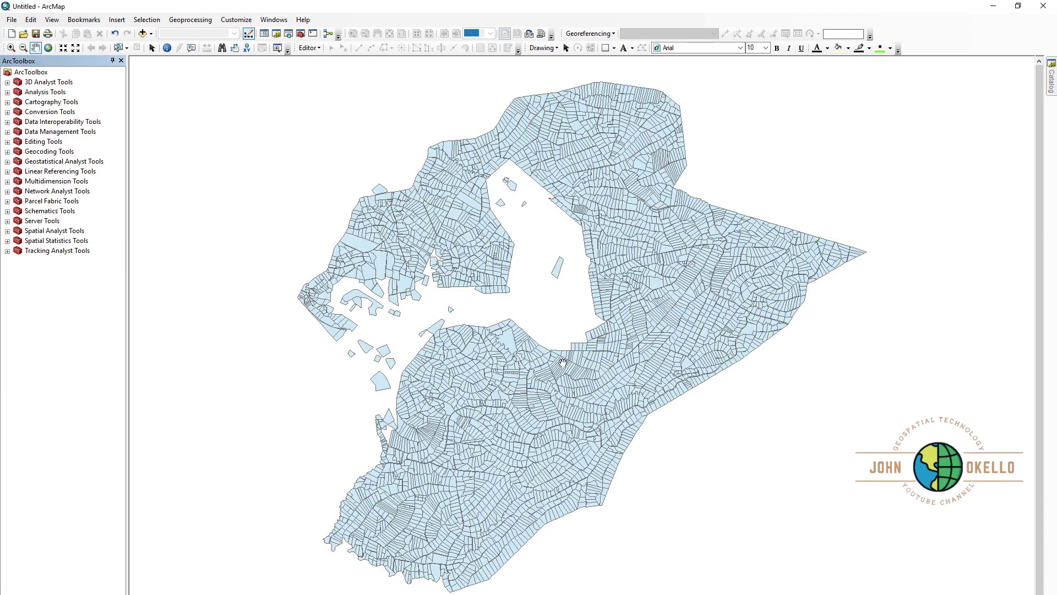
{"action": "scroll", "coordinate": [562, 363], "scroll_direction": "up", "scroll_amount": 1}
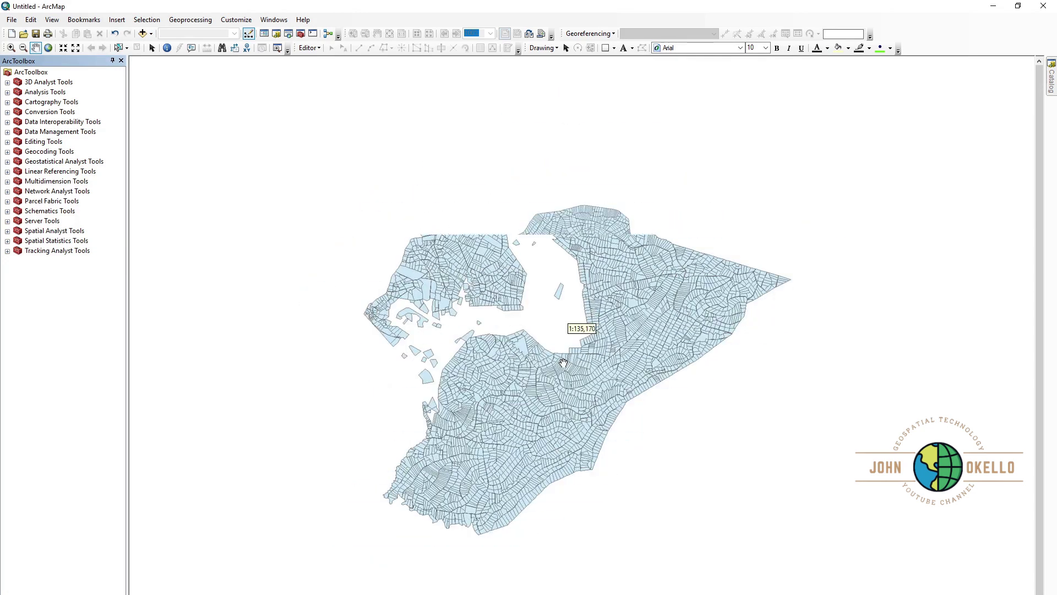
{"action": "scroll", "coordinate": [563, 363], "scroll_direction": "up", "scroll_amount": 1}
{"action": "scroll", "coordinate": [562, 364], "scroll_direction": "up", "scroll_amount": 1}
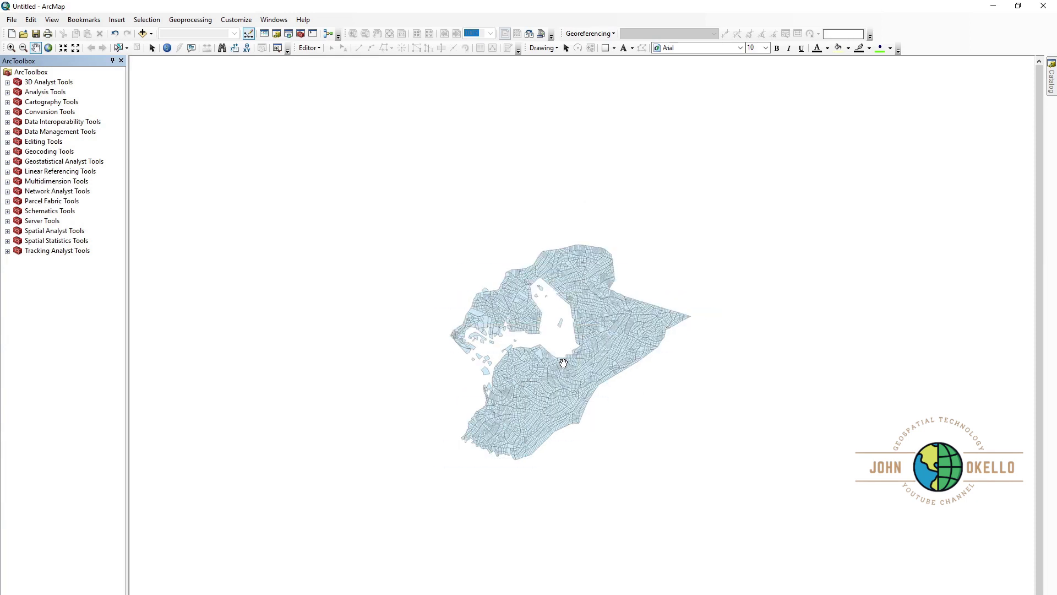
{"action": "scroll", "coordinate": [565, 364], "scroll_direction": "up", "scroll_amount": 1}
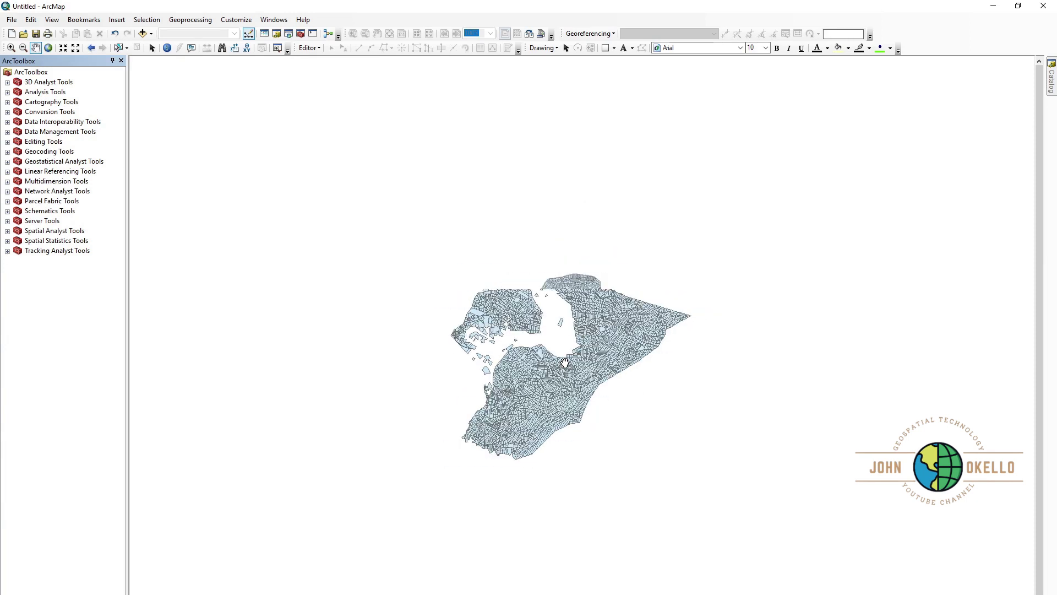
{"action": "scroll", "coordinate": [564, 364], "scroll_direction": "down", "scroll_amount": 1}
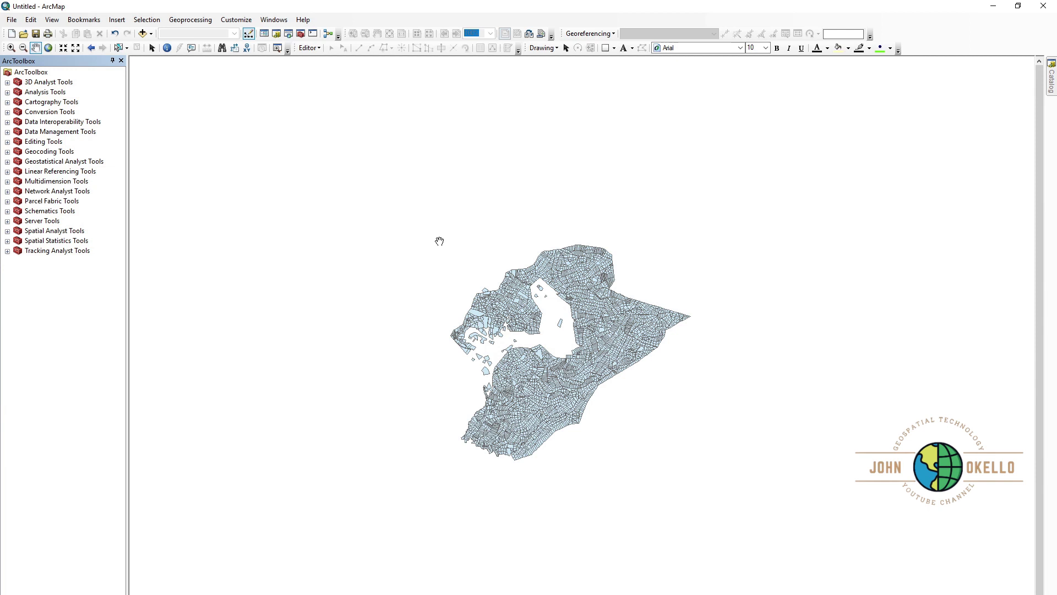
{"action": "scroll", "coordinate": [537, 297], "scroll_direction": "down", "scroll_amount": 1}
{"action": "scroll", "coordinate": [553, 307], "scroll_direction": "down", "scroll_amount": 1}
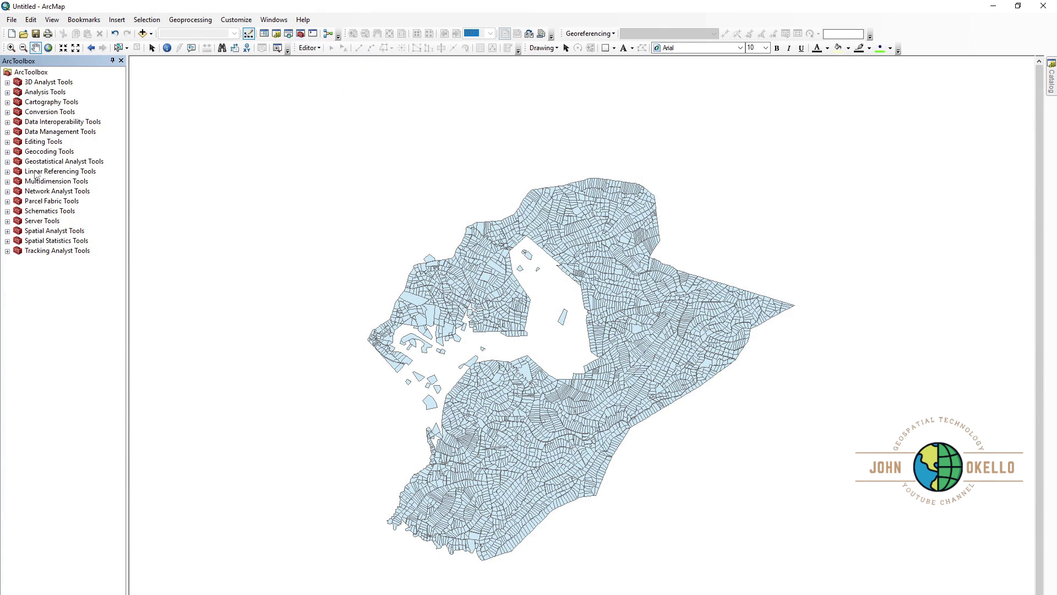
Widen ArcToolbox and expand Data Management Tools > Projections and Transformations
{"action": "left_click", "coordinate": [7, 132]}
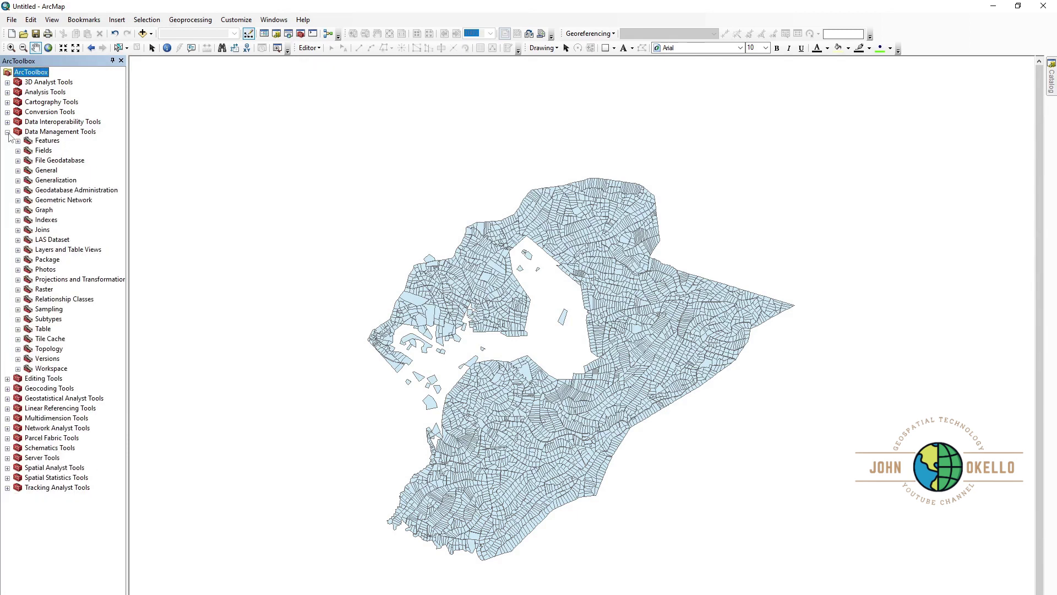
{"action": "left_click", "coordinate": [7, 132]}
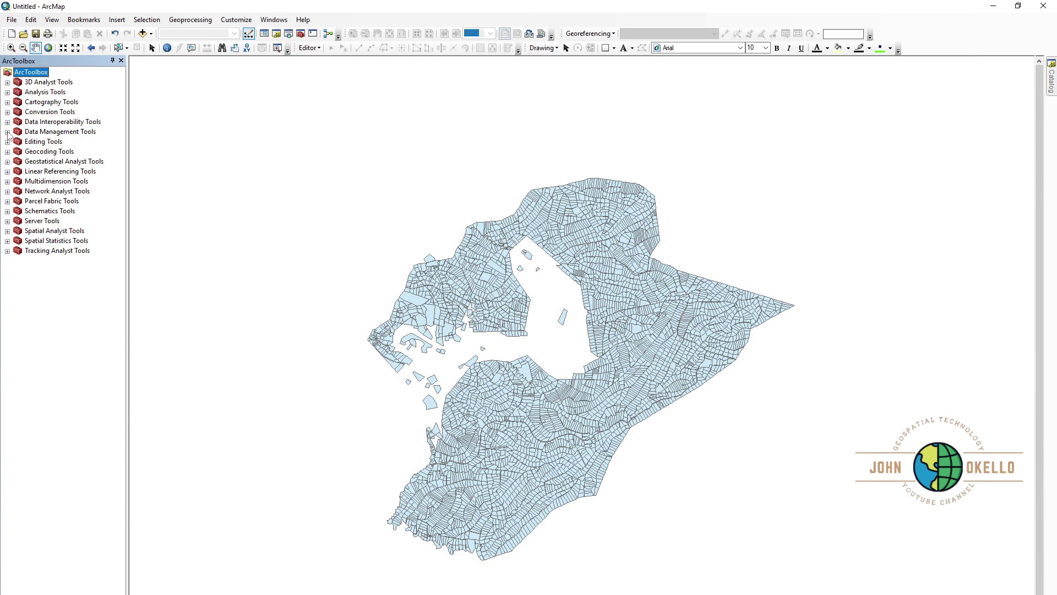
{"action": "left_click", "coordinate": [8, 132]}
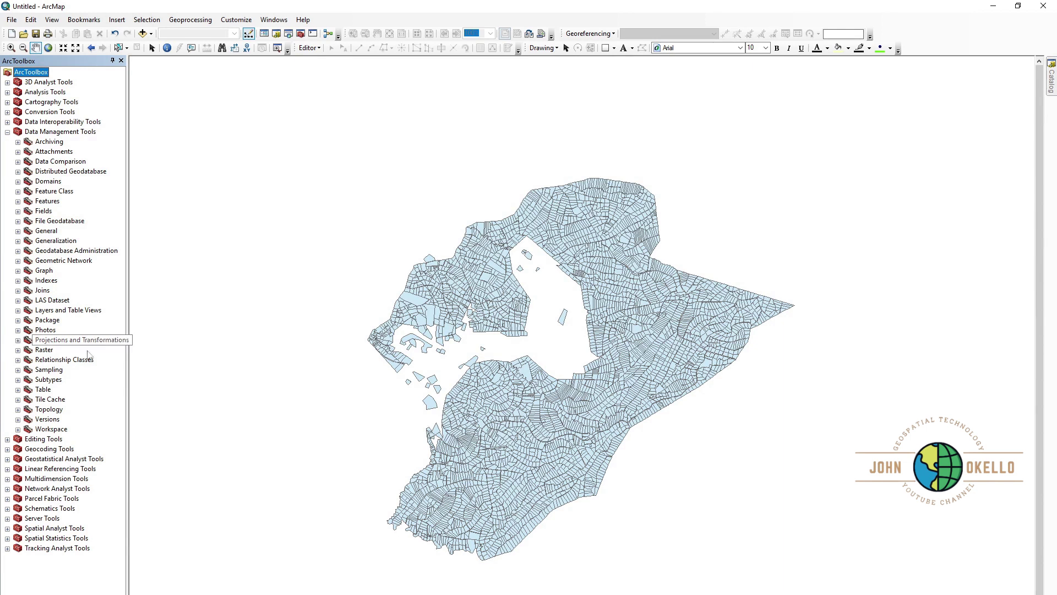
{"action": "left_click", "coordinate": [142, 358]}
{"action": "left_click_drag", "start_coordinate": [126, 357], "coordinate": [154, 357]}
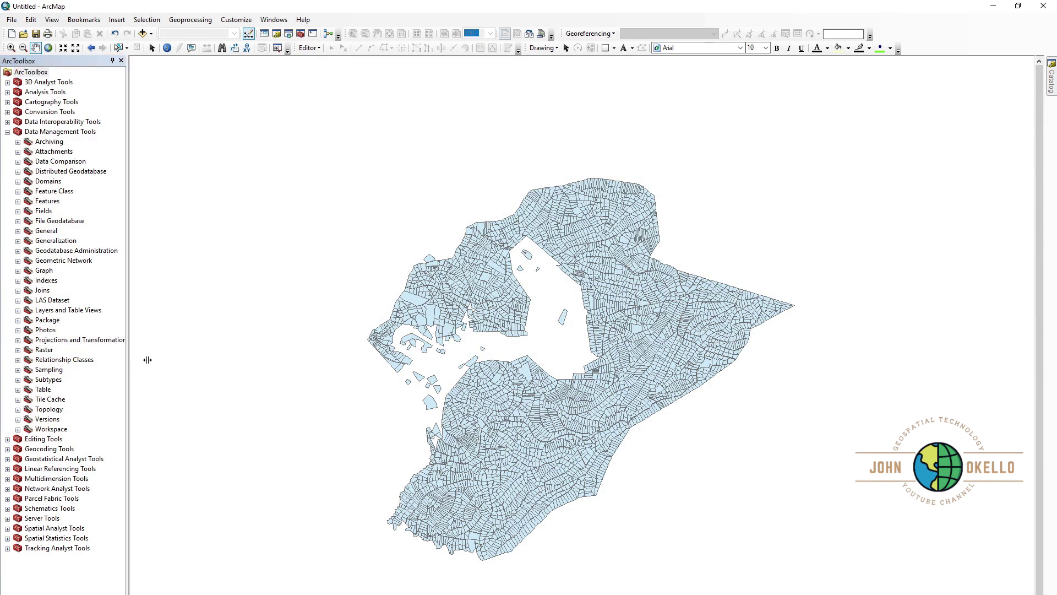
{"action": "left_click", "coordinate": [17, 340]}
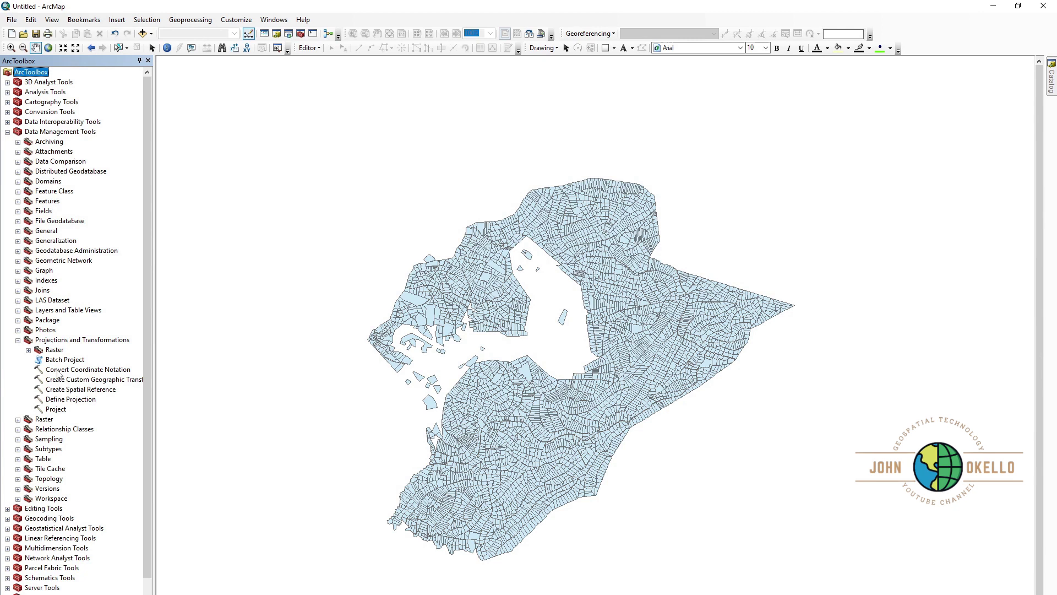
Open Define Projection with siana 'a' as input and bring up its coordinate system settings
{"action": "double_click", "coordinate": [72, 400]}
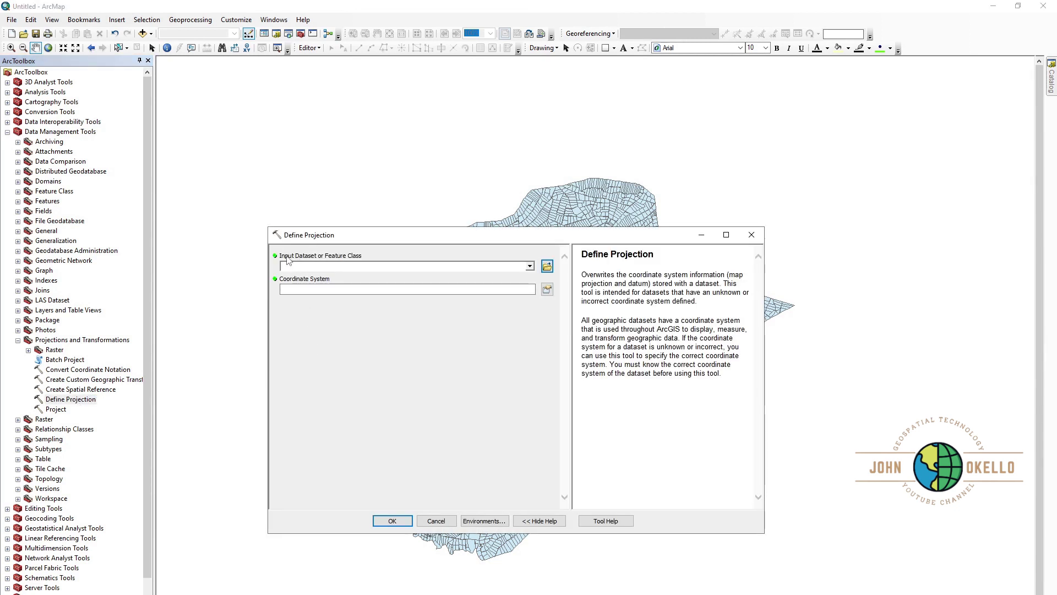
{"action": "left_click", "coordinate": [529, 266]}
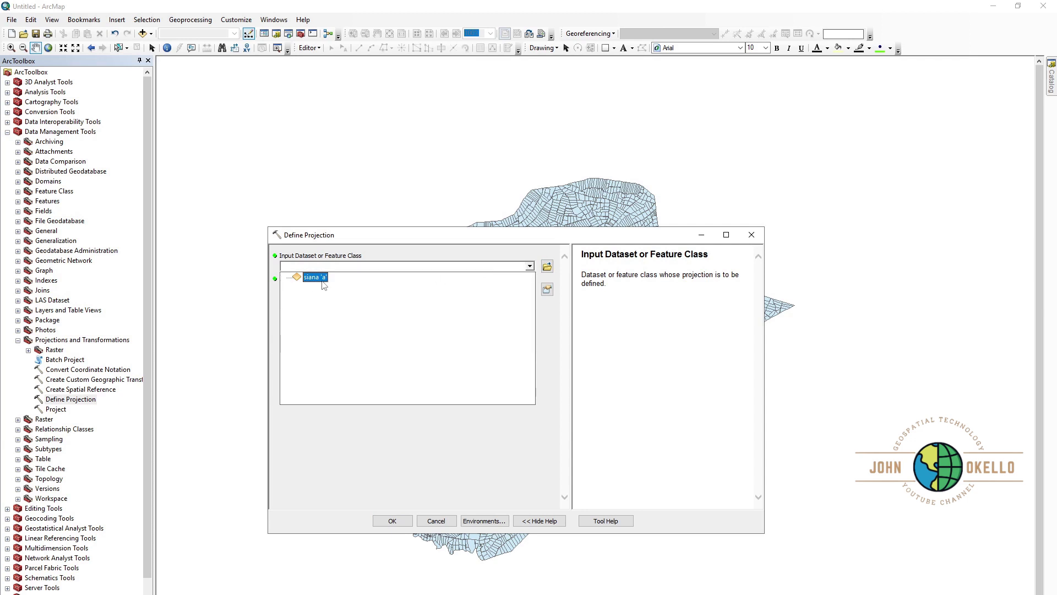
{"action": "left_click", "coordinate": [323, 284]}
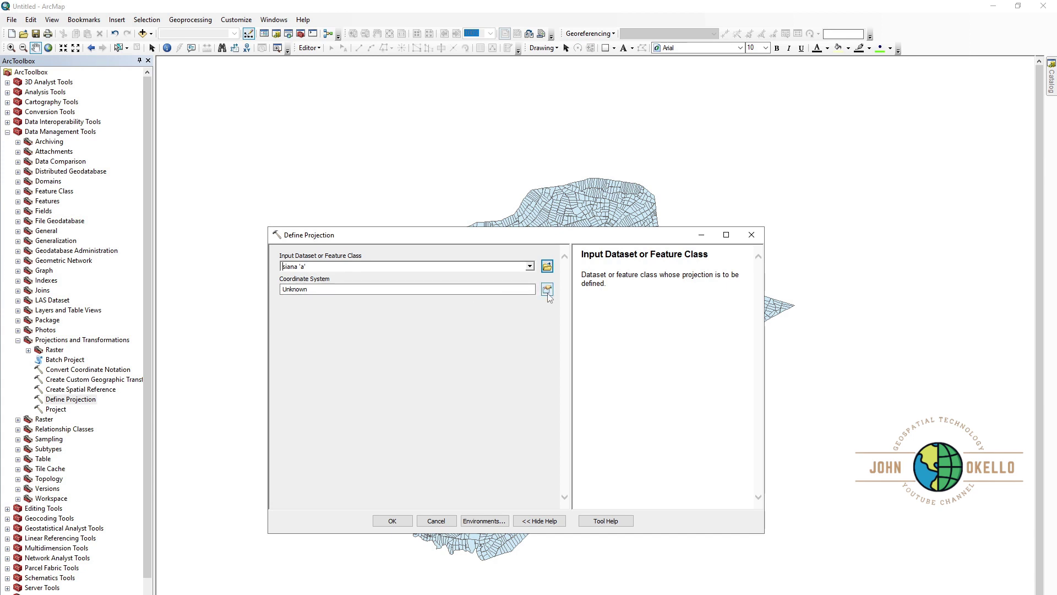
{"action": "left_click", "coordinate": [547, 290]}
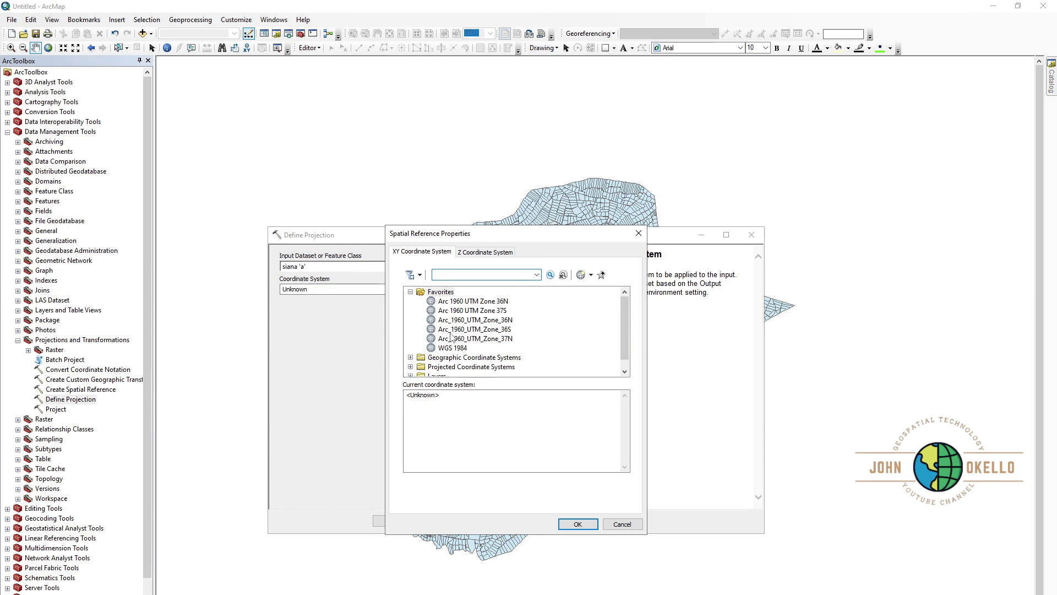
Define siana 'a' as Arc_1960_UTM_Zone_36S and run Define Projection
{"action": "left_click", "coordinate": [475, 329]}
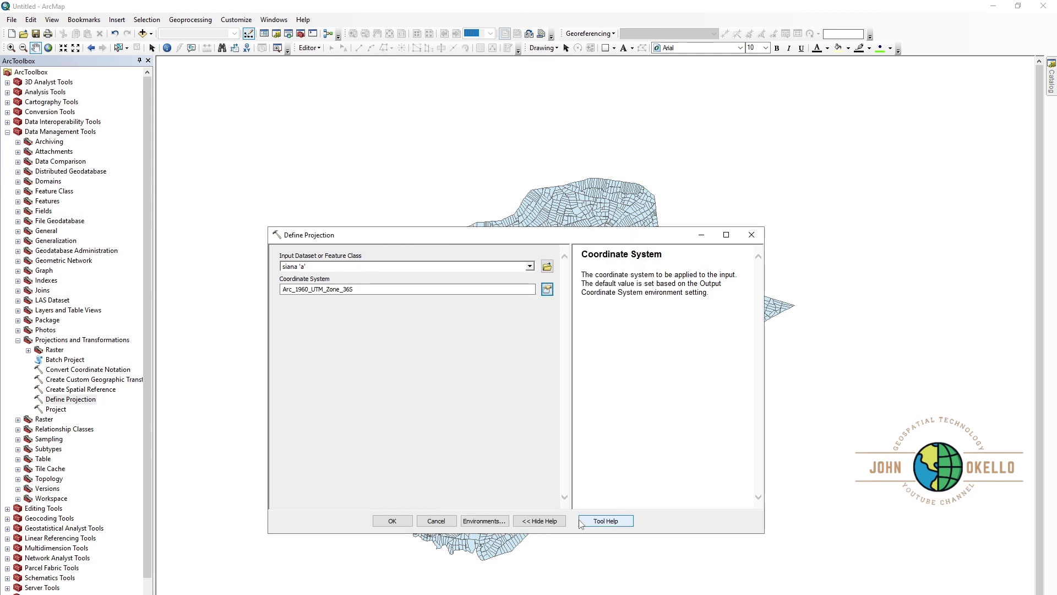
{"action": "left_click", "coordinate": [577, 525]}
{"action": "left_click", "coordinate": [398, 520]}
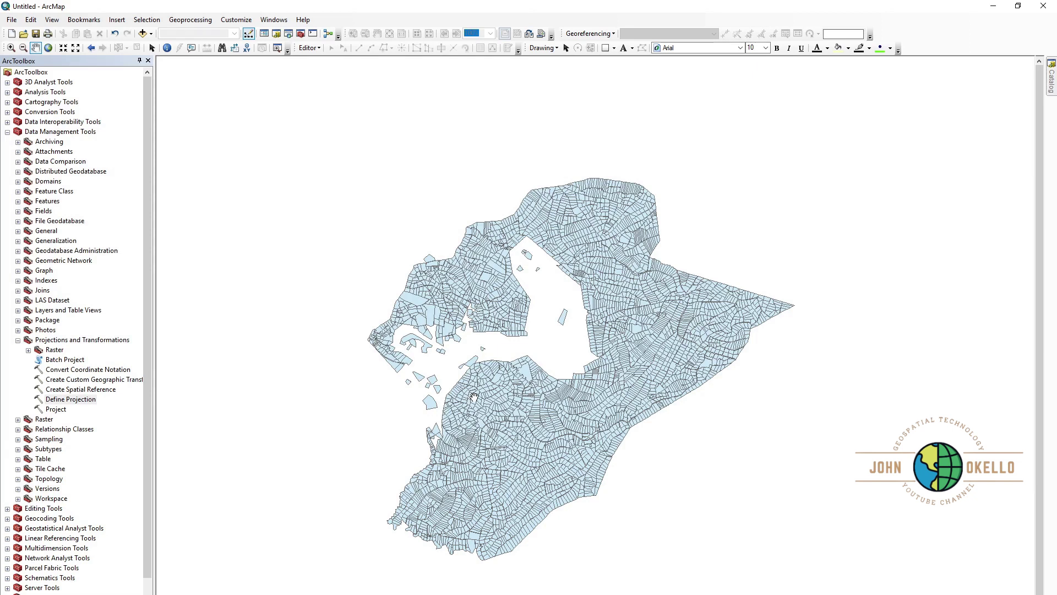
{"action": "scroll", "coordinate": [473, 397], "scroll_direction": "up", "scroll_amount": 1}
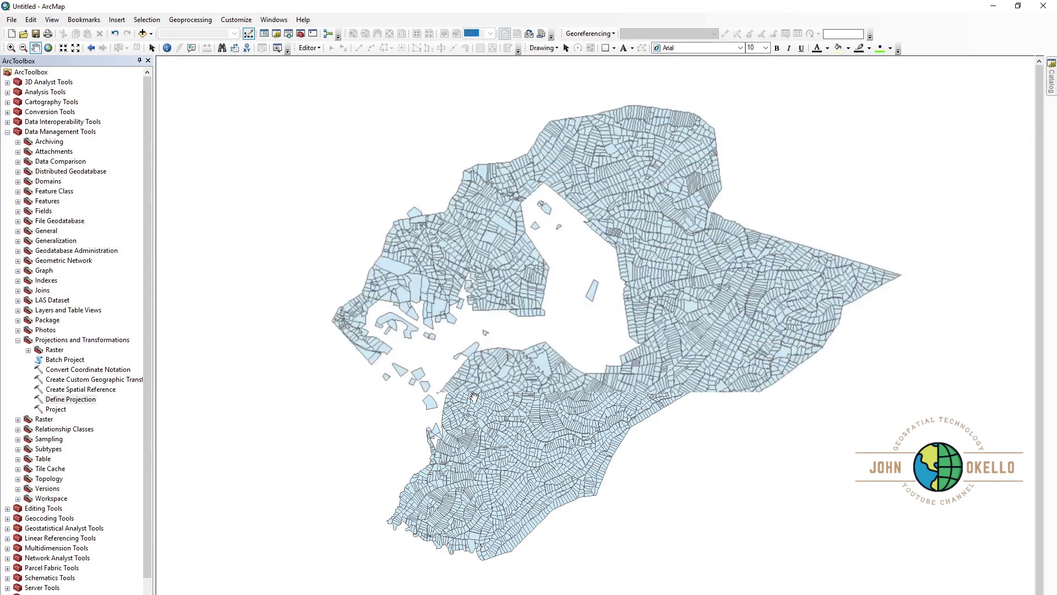
{"action": "scroll", "coordinate": [473, 397], "scroll_direction": "up", "scroll_amount": 1}
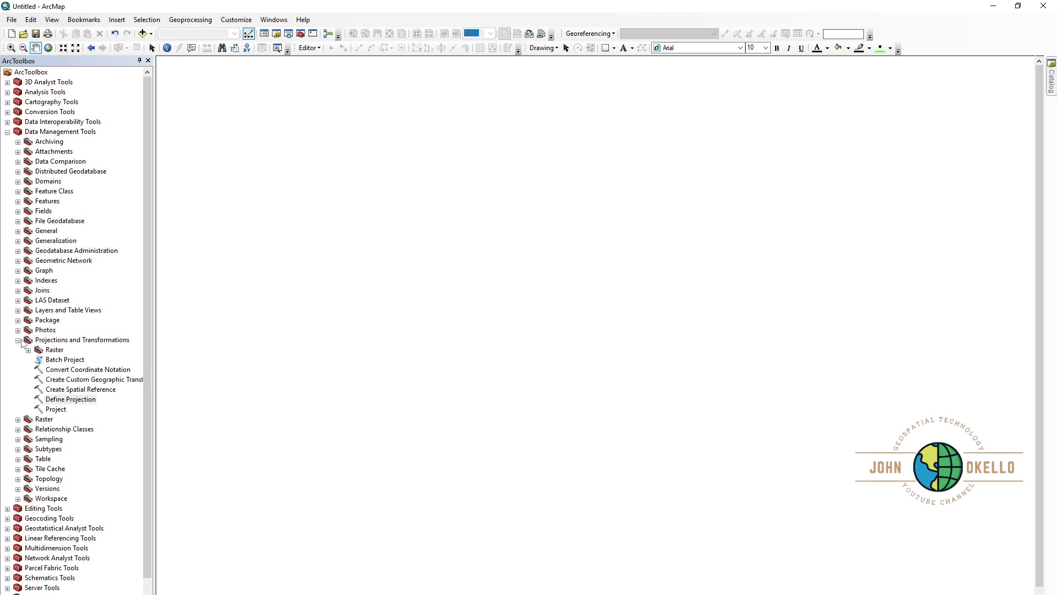
Collapse the Projections and Transformations and Data Management Tools toolsets
{"action": "left_click", "coordinate": [18, 340]}
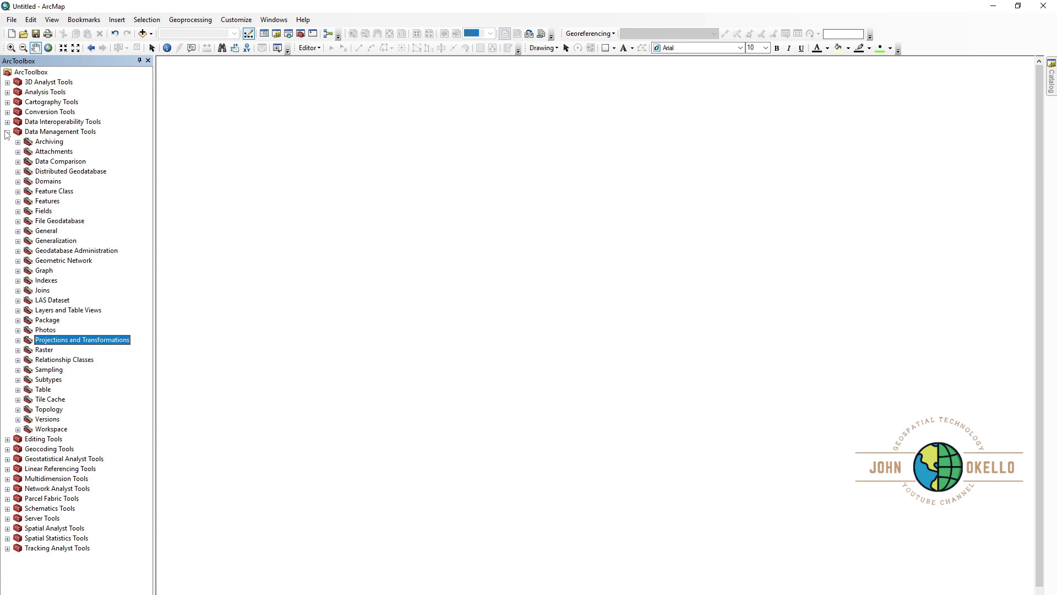
{"action": "left_click", "coordinate": [7, 133]}
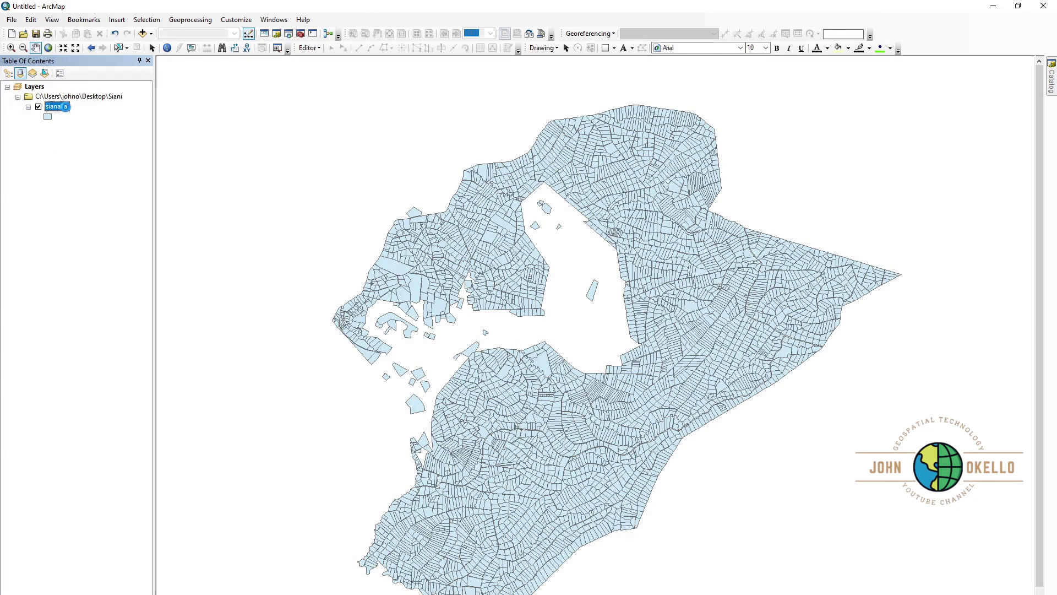
Open the Source tab of siana 'a' Layer Properties to check its Arc_1960_UTM_Zone_36S system
{"action": "right_click", "coordinate": [66, 108]}
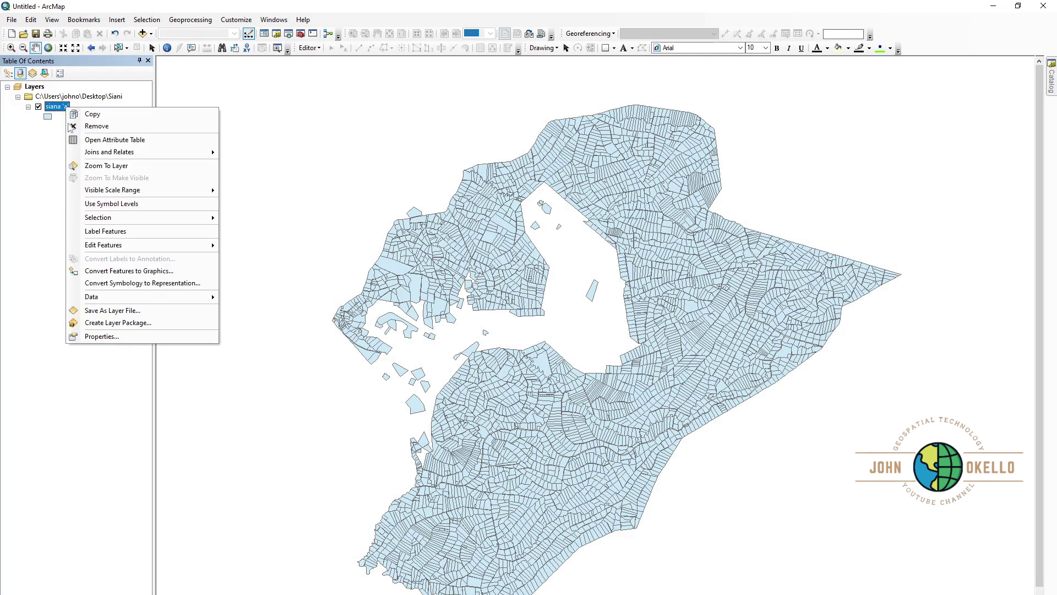
{"action": "left_click", "coordinate": [100, 336]}
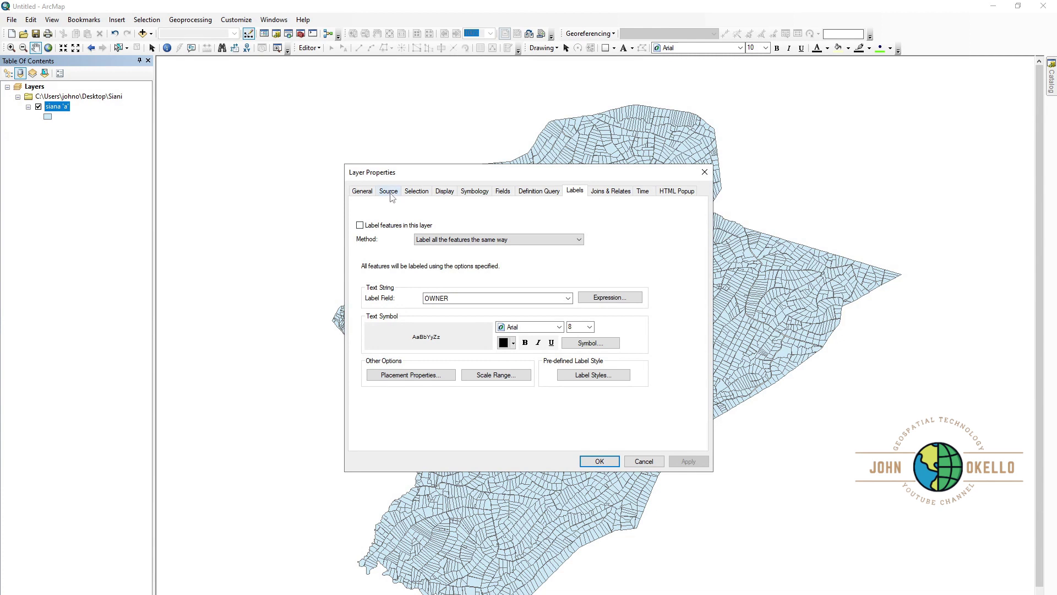
{"action": "left_click", "coordinate": [389, 192]}
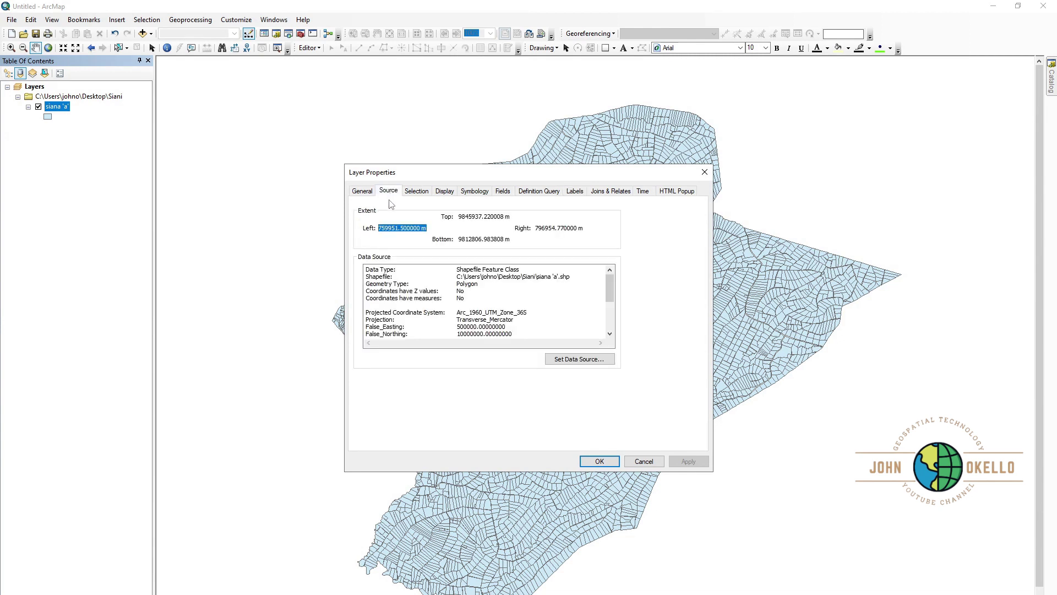
{"action": "scroll", "coordinate": [477, 320], "scroll_direction": "down", "scroll_amount": 1}
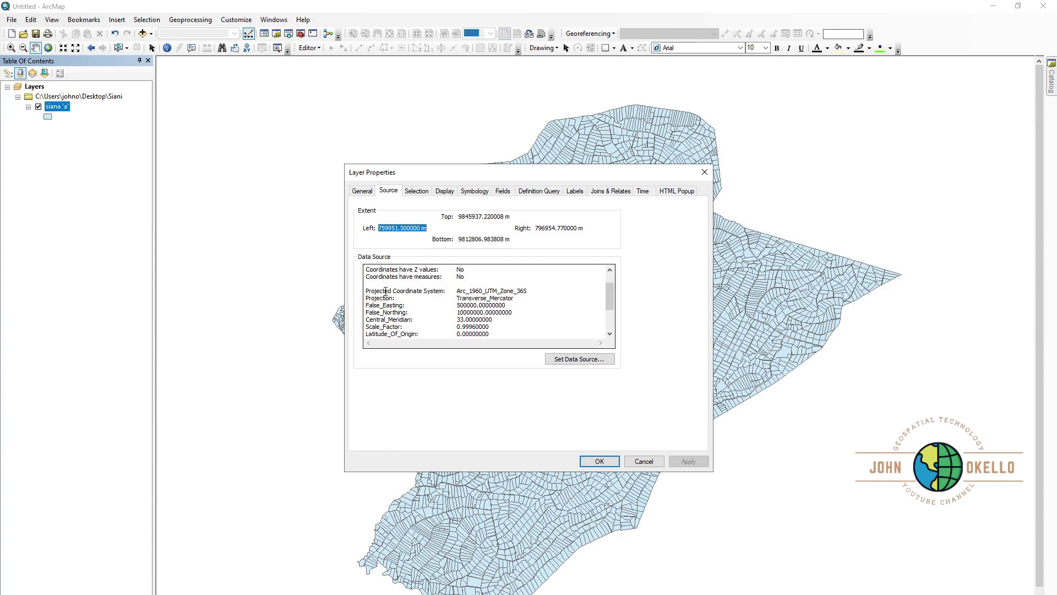
{"action": "scroll", "coordinate": [493, 299], "scroll_direction": "down", "scroll_amount": 1}
{"action": "scroll", "coordinate": [493, 299], "scroll_direction": "down", "scroll_amount": 1}
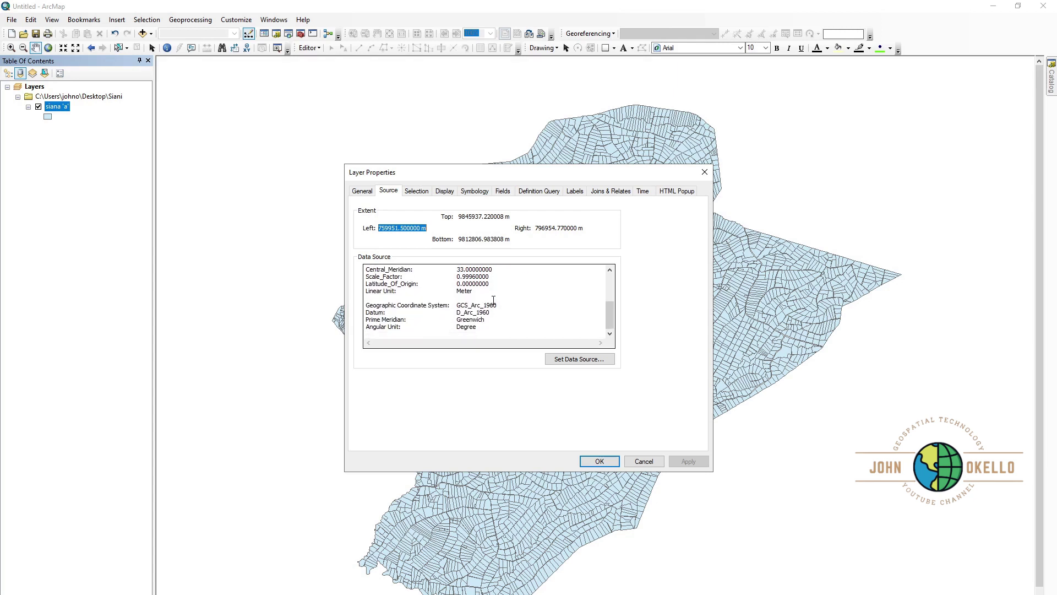
{"action": "scroll", "coordinate": [493, 301], "scroll_direction": "up", "scroll_amount": 3}
{"action": "scroll", "coordinate": [494, 299], "scroll_direction": "up", "scroll_amount": 1}
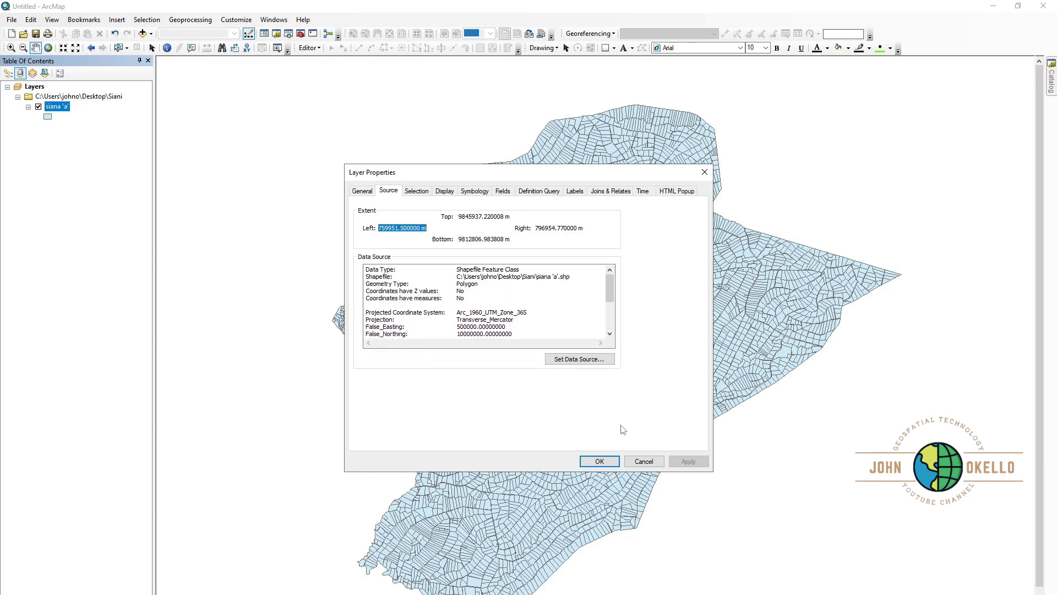